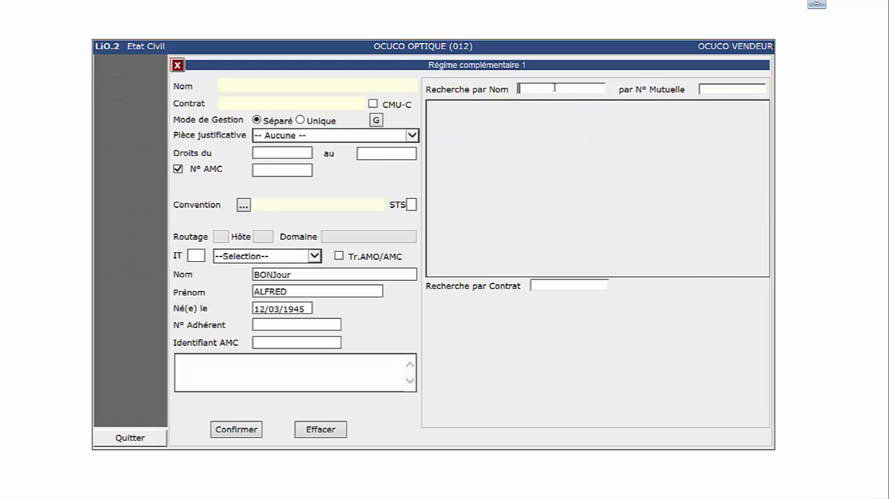
# Step: Search the complementary insurers by the name CB and select CB GRAS SAVOYE with its OPTOAMC contract
pyautogui.write('cb')
pyautogui.press('Return')
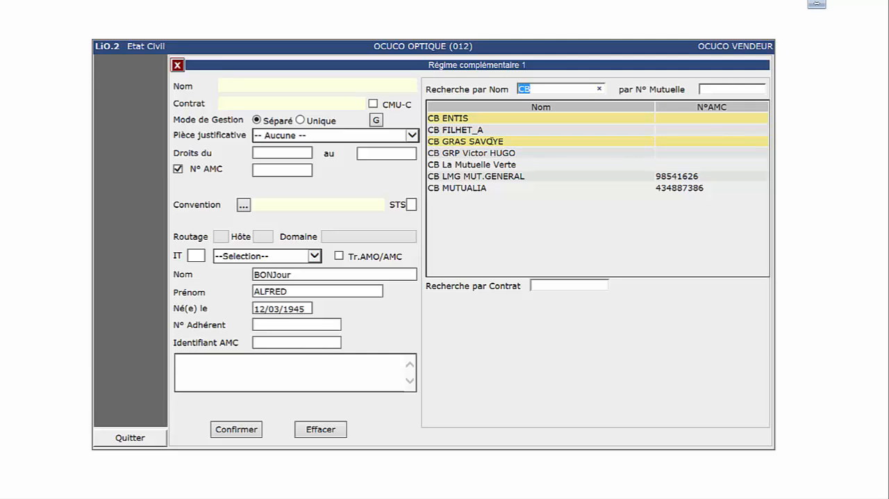
pyautogui.click(491, 141)
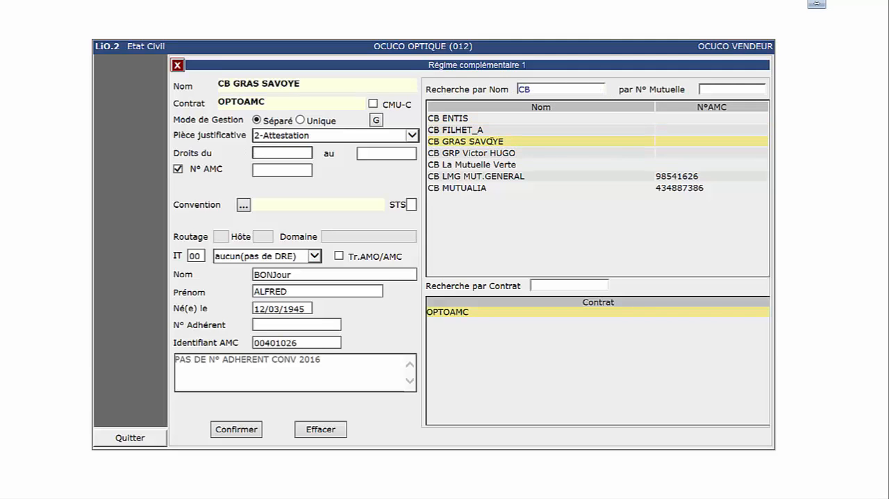
pyautogui.click(458, 312)
# Step: Set the complementary cover's rights period from 01/01/2016 to 31/12/2016 and confirm the complementary regime
pyautogui.write('0')
pyautogui.write('1/01/2016')
pyautogui.write('31/12/2016')
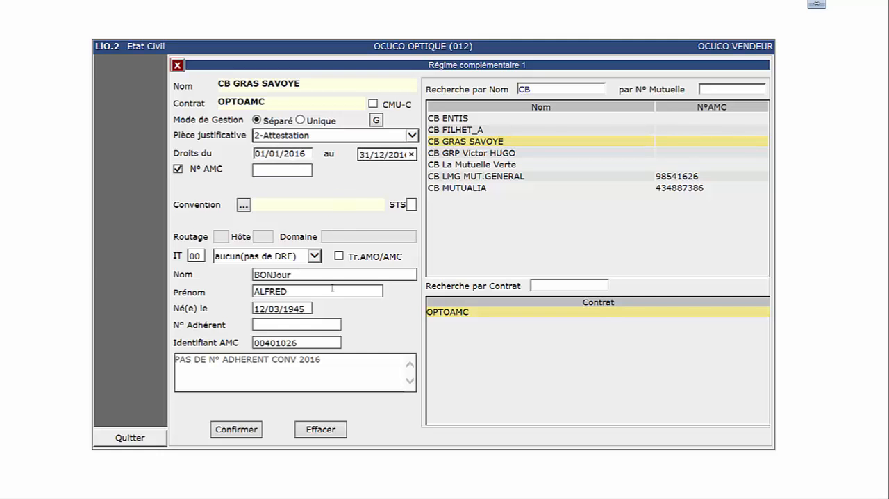
pyautogui.click(243, 432)
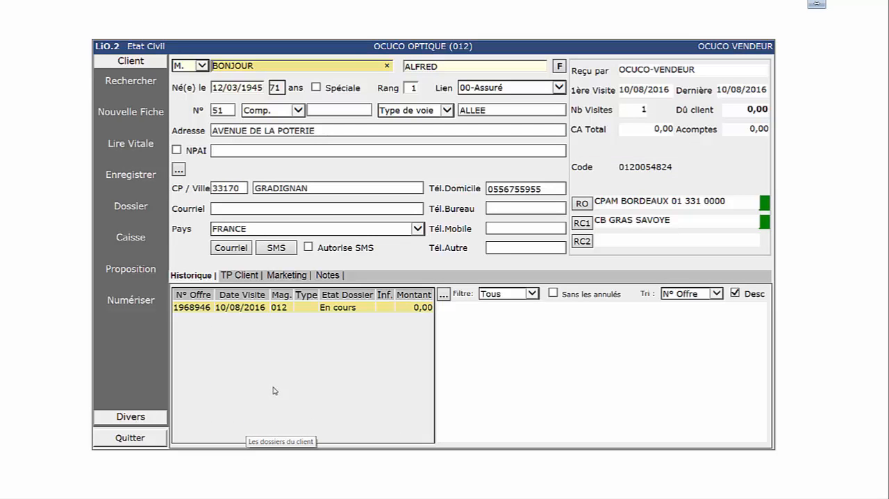
# Step: Open the client's dossier and display its glasses (Lunettes) details, dismissing the connection notification
pyautogui.click(131, 206)
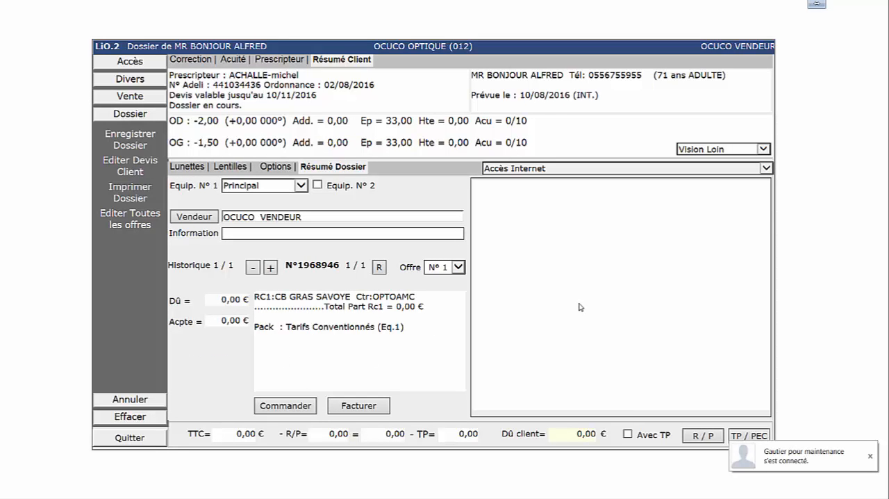
pyautogui.click(870, 457)
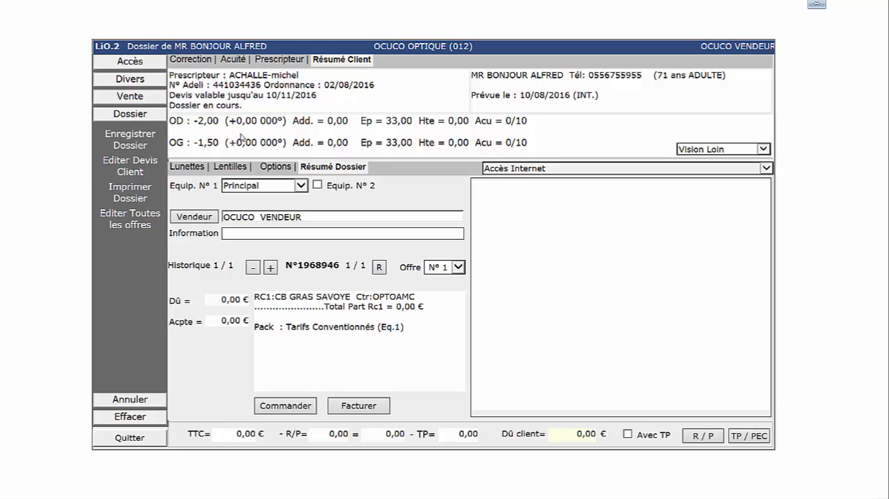
pyautogui.click(197, 169)
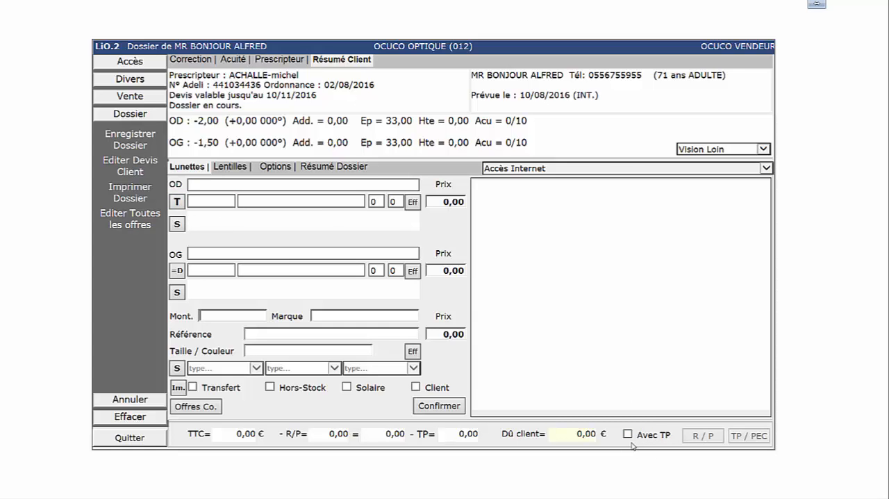
# Step: View the standard lens tariff search for the right-eye lens and quit it without choosing a lens
pyautogui.click(176, 201)
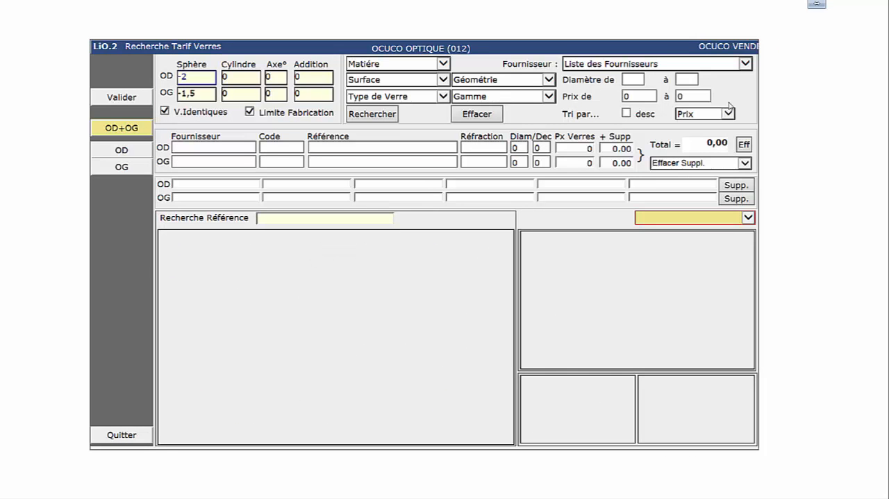
pyautogui.click(449, 146)
pyautogui.click(134, 436)
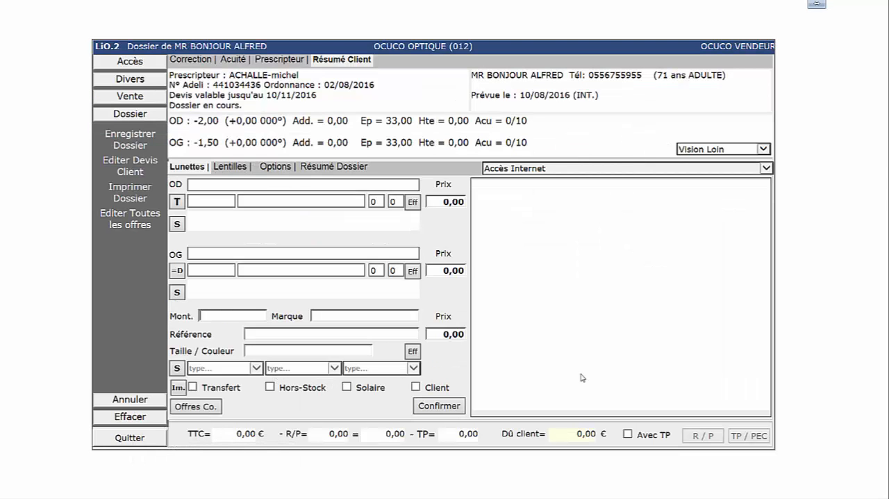
# Step: Activate third-party payment (Avec TP) on the dossier, close its coverage calculation and return to the glasses details
pyautogui.click(628, 434)
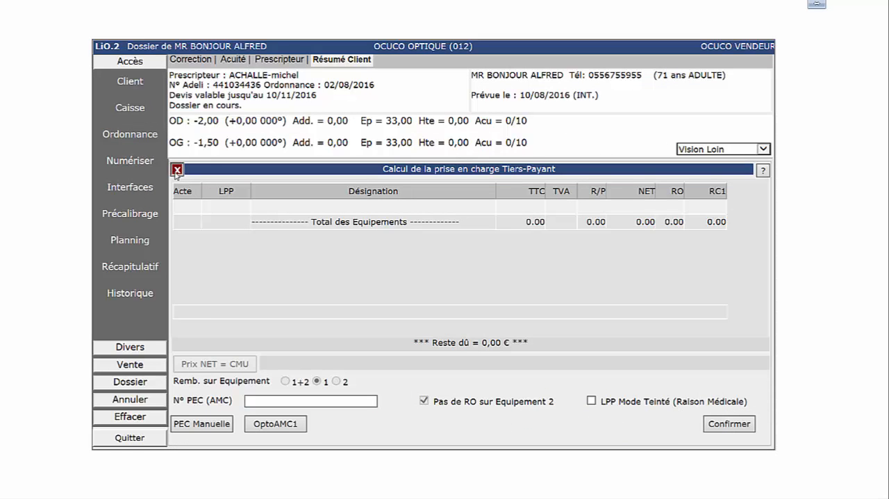
pyautogui.click(177, 171)
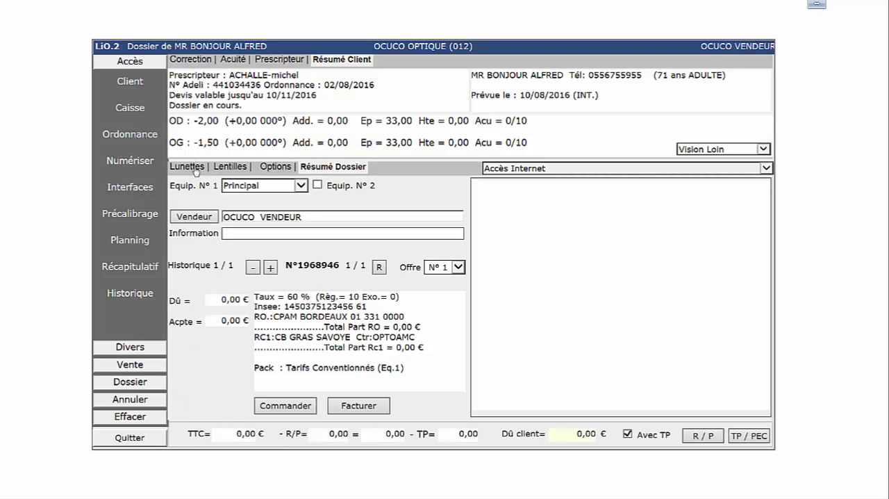
pyautogui.click(189, 168)
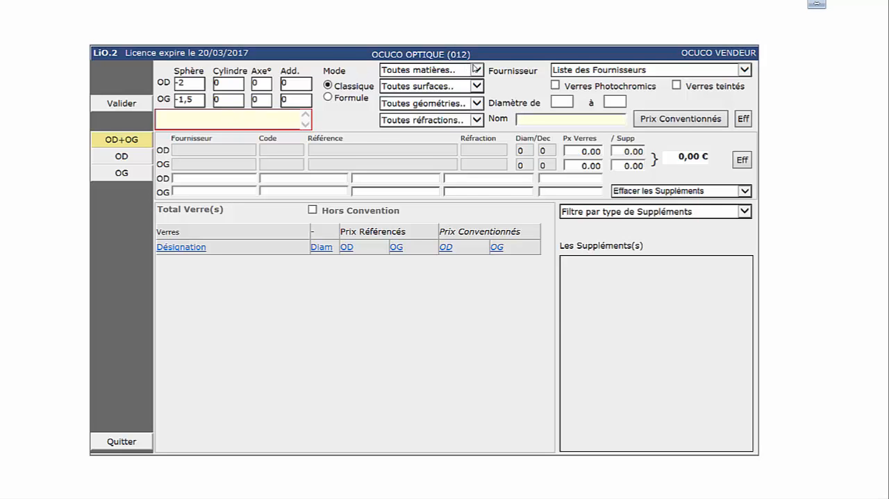
# Step: Filter the lens search to supplier HOYA PACK with material Minéral, surface Sphérique and geometry Unifocal
pyautogui.click(596, 71)
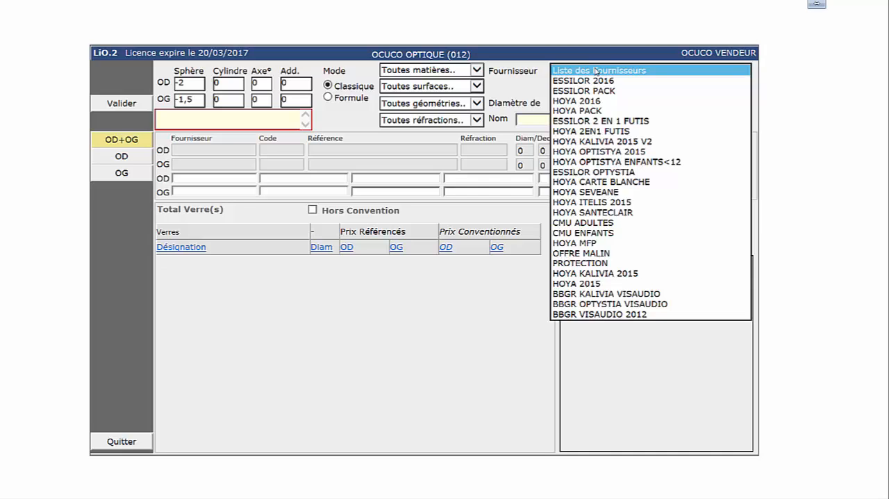
pyautogui.click(591, 110)
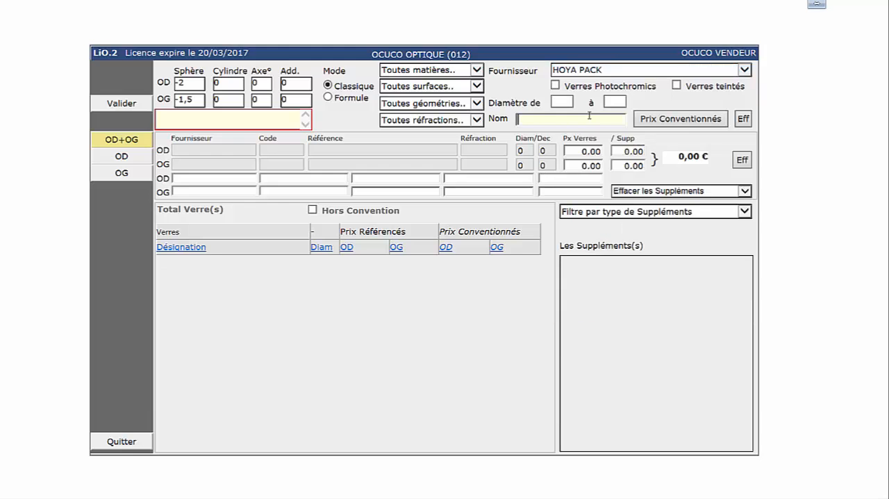
pyautogui.click(478, 71)
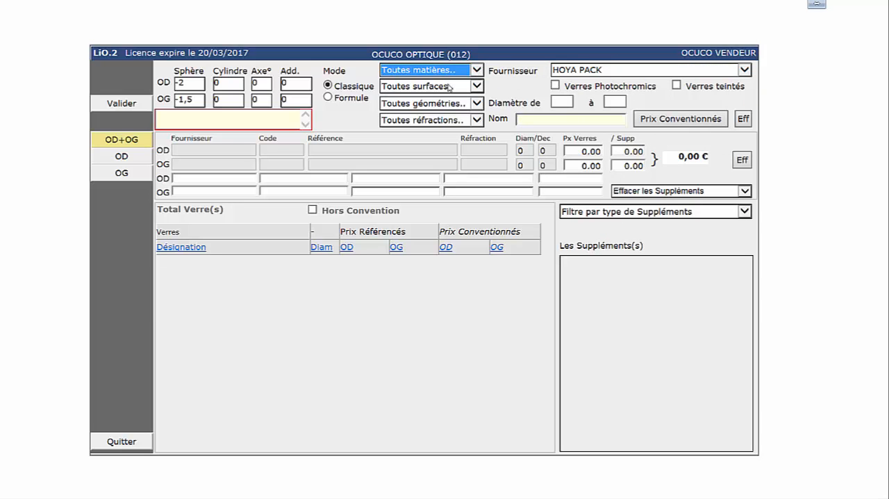
pyautogui.click(477, 71)
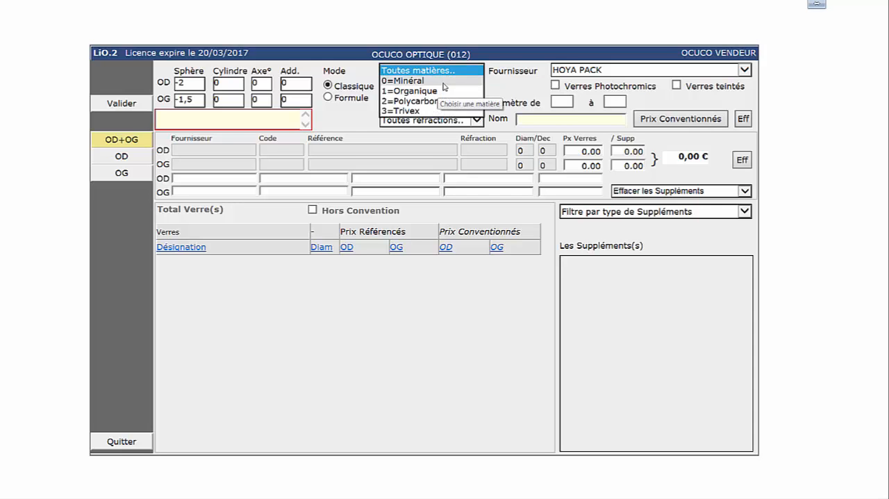
pyautogui.click(445, 81)
pyautogui.click(456, 86)
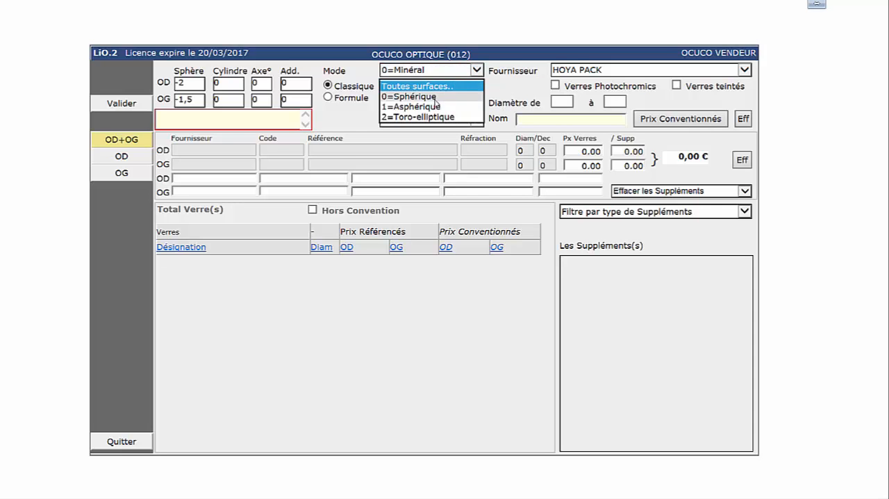
pyautogui.click(436, 102)
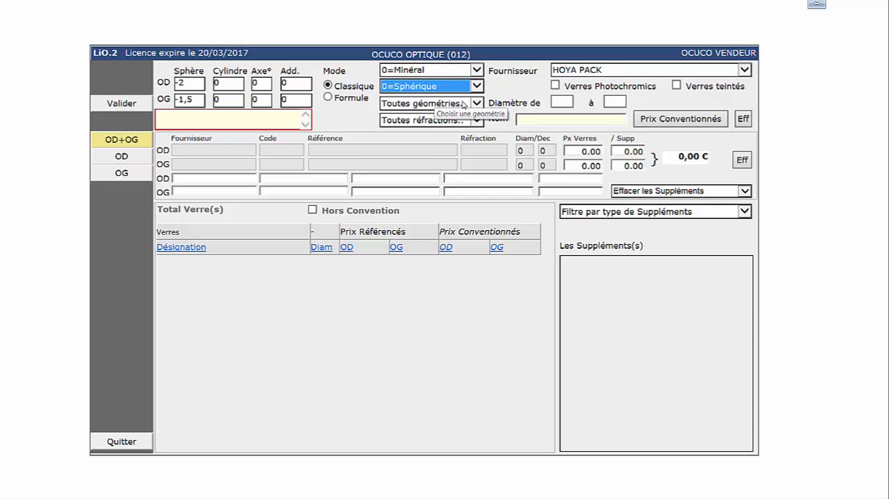
pyautogui.click(438, 103)
pyautogui.click(442, 123)
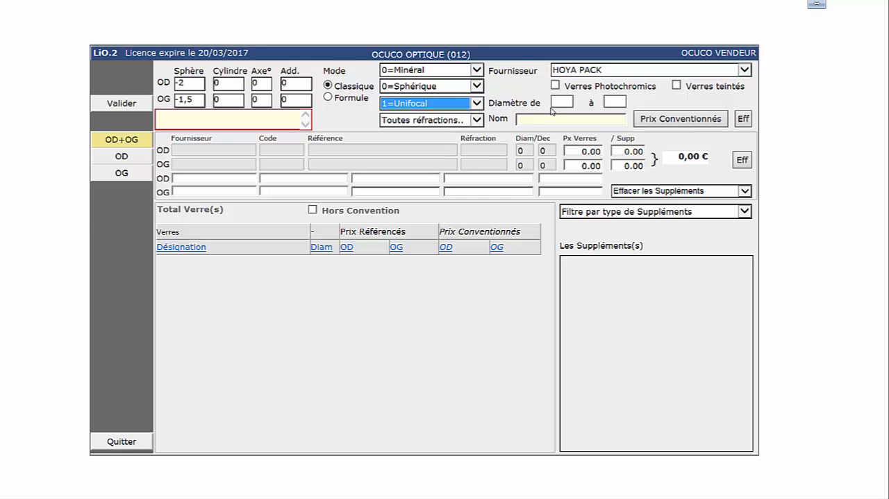
# Step: Restrict the lens diameter to 65 and list the negotiated prices of the matching mineral lenses
pyautogui.click(563, 100)
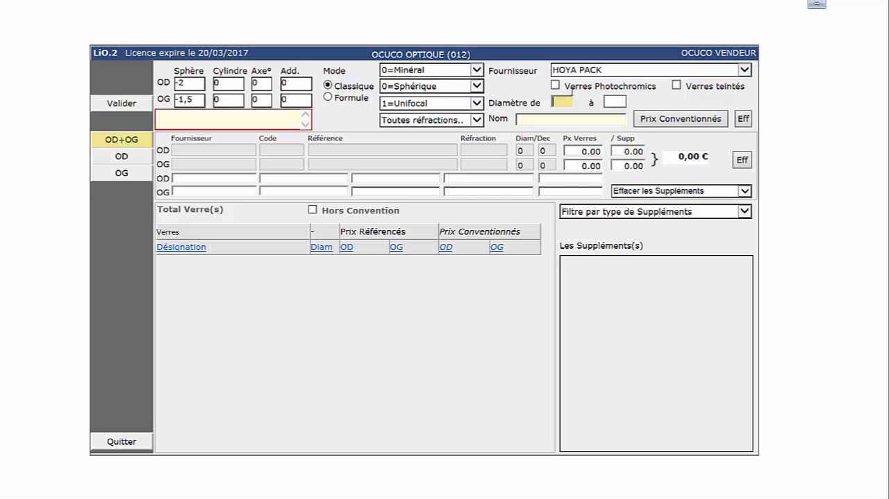
pyautogui.write('65')
pyautogui.click(679, 123)
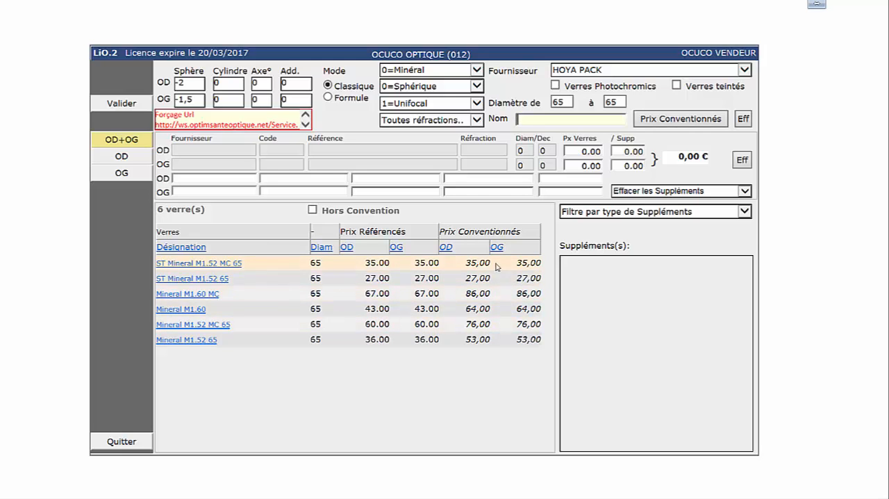
# Step: Reset the lens criteria and filter for Organique, Sphérique, Unifocal lenses from supplier ESSILOR PACK
pyautogui.click(741, 119)
pyautogui.click(739, 119)
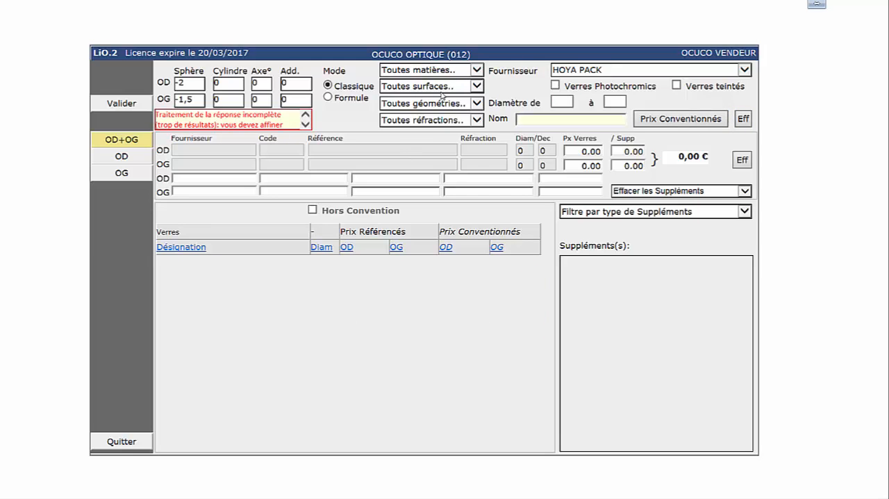
pyautogui.click(476, 70)
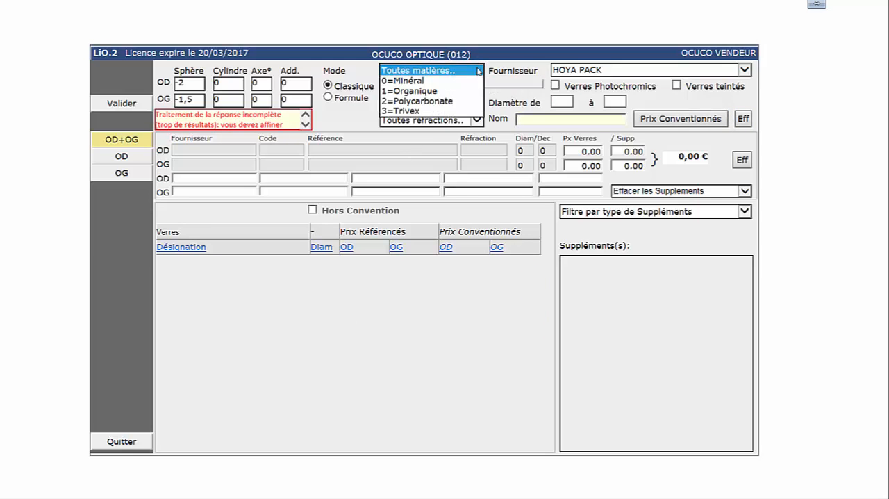
pyautogui.click(429, 91)
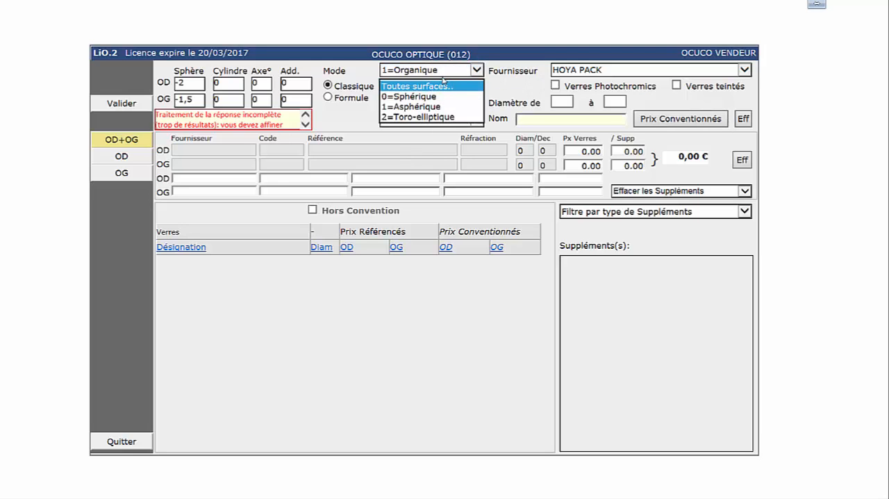
pyautogui.click(434, 98)
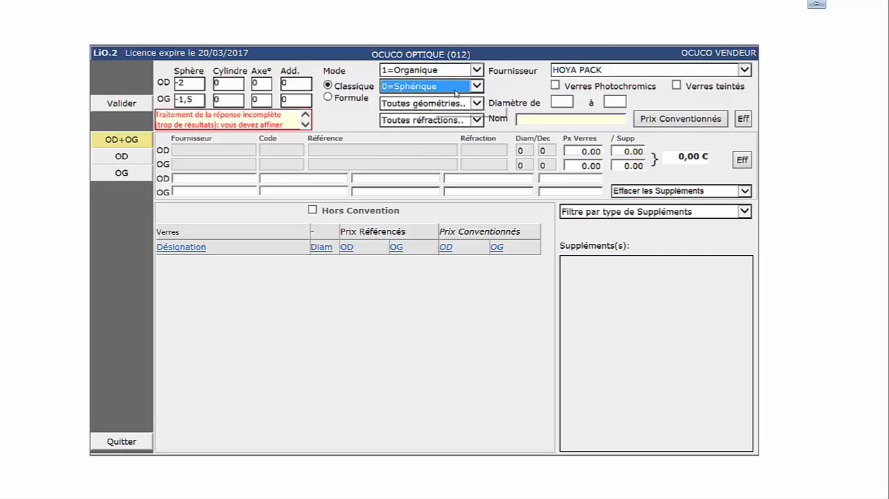
pyautogui.click(448, 109)
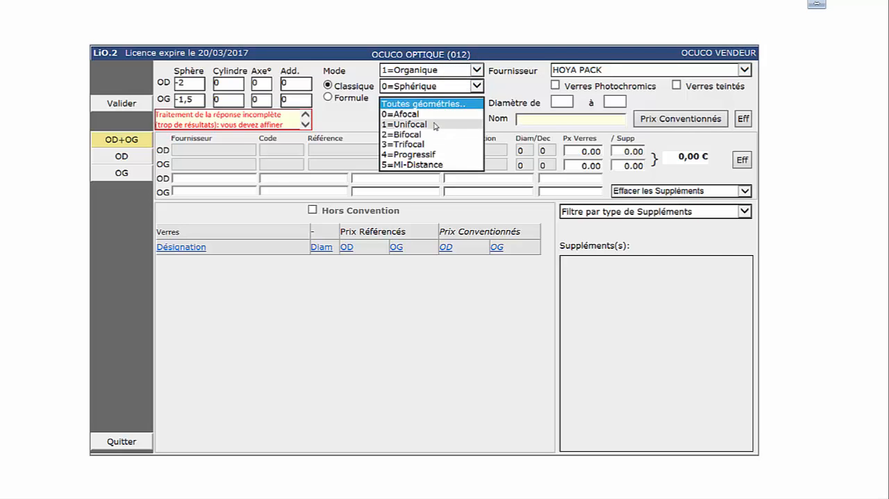
pyautogui.click(449, 123)
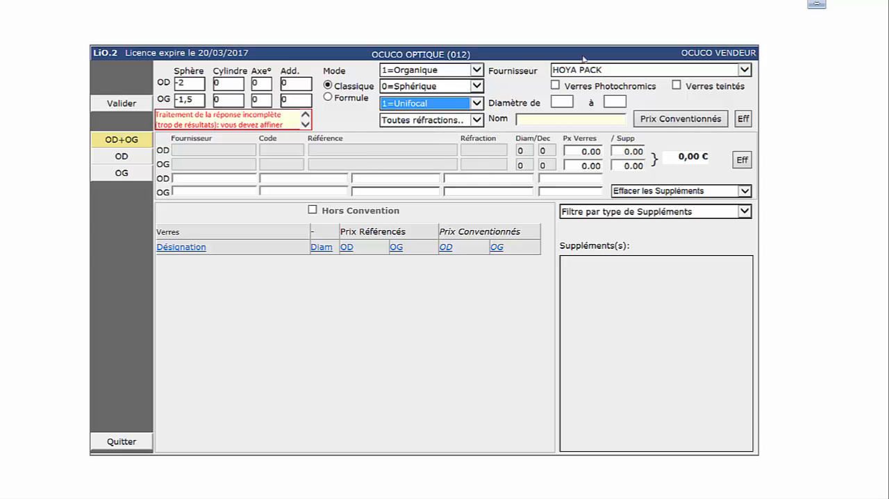
pyautogui.click(747, 72)
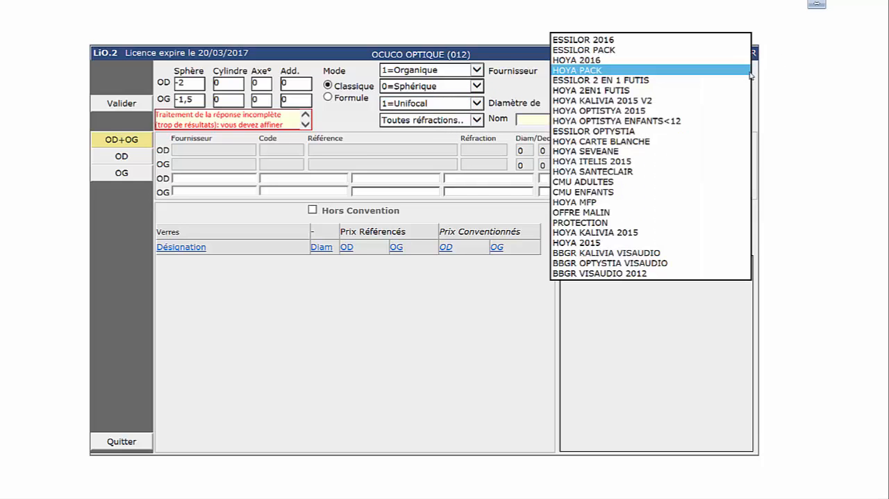
pyautogui.click(649, 50)
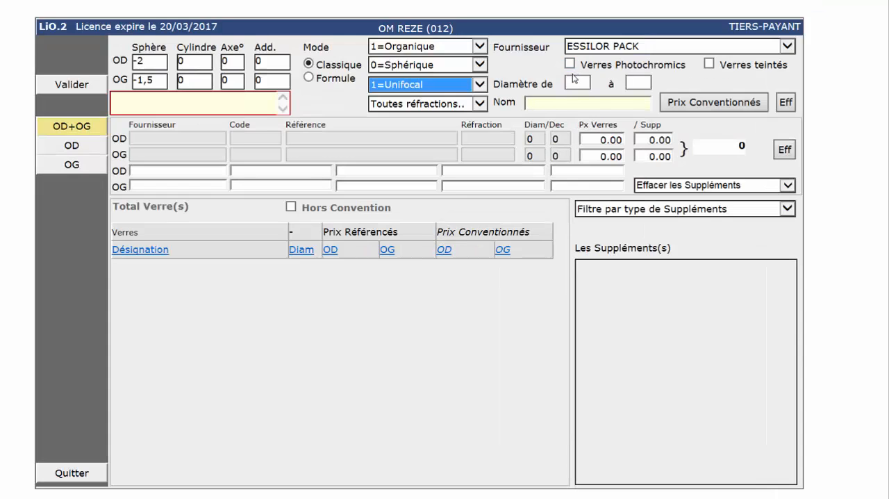
# Step: Restrict the ESSILOR PACK lens search to diameter 65
pyautogui.click(574, 81)
pyautogui.click(572, 81)
pyautogui.write('65')
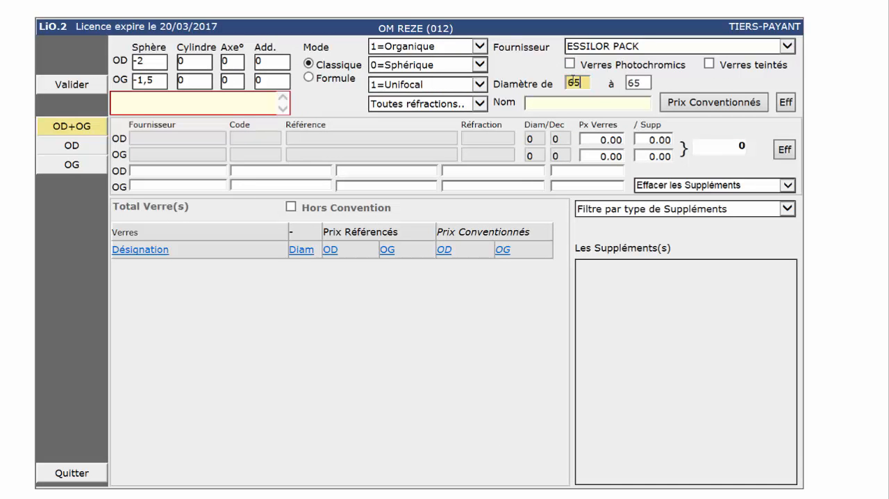
# Step: Filter the lenses by the name pattern ORMA%CZ%AL% and list their negotiated prices
pyautogui.click(565, 101)
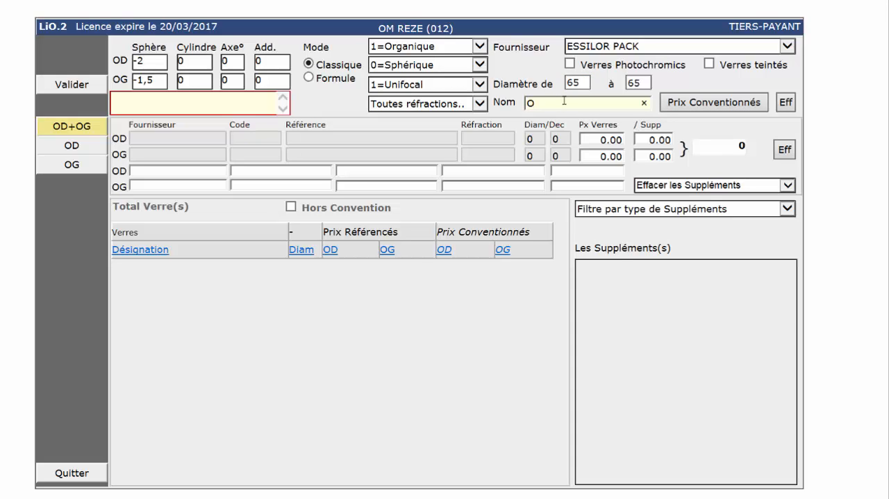
pyautogui.write('M')
pyautogui.press('BackSpace')
pyautogui.write('RMA%CZ%AL')
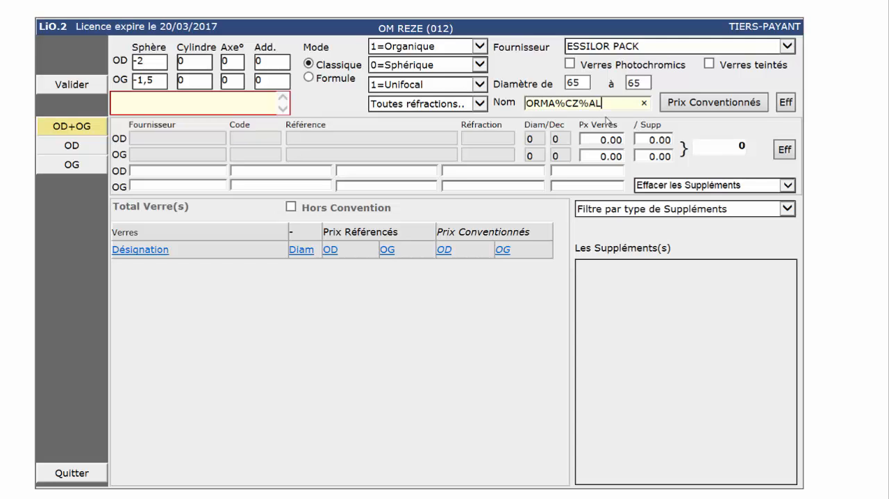
pyautogui.write('%')
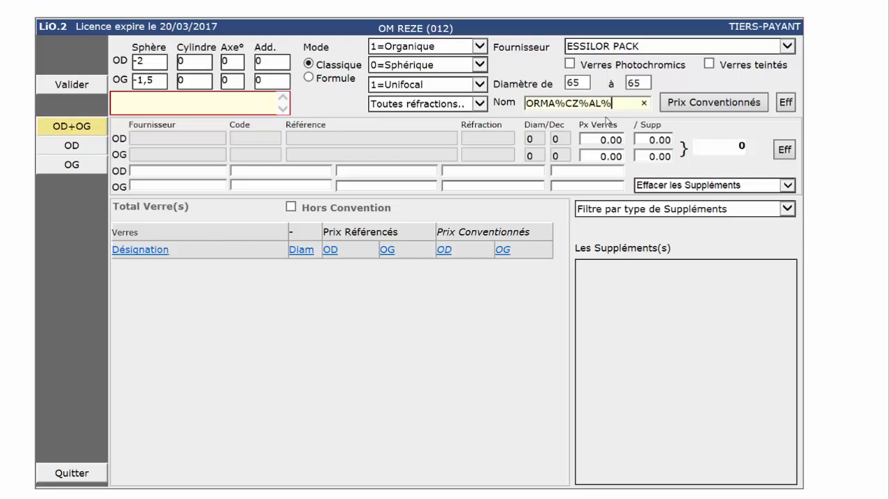
pyautogui.click(702, 102)
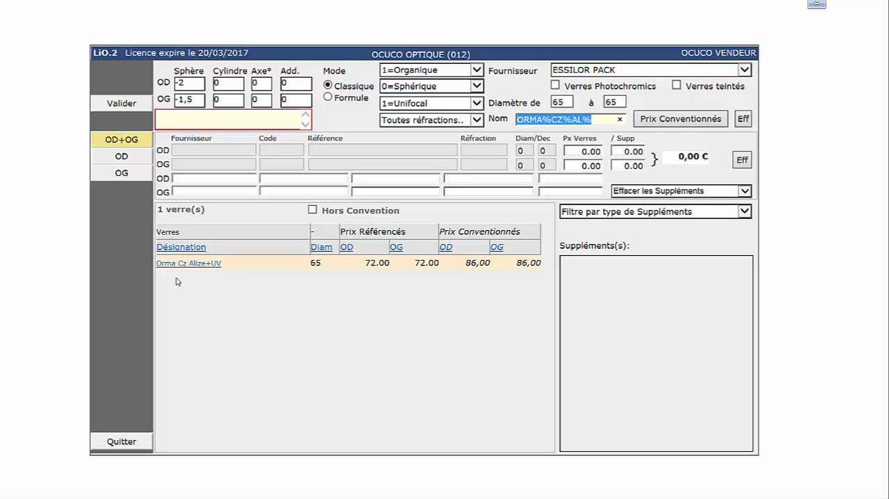
# Step: Select the Orma Cz Alize+UV lens for both eyes and list all its supplements at negotiated prices
pyautogui.click(216, 266)
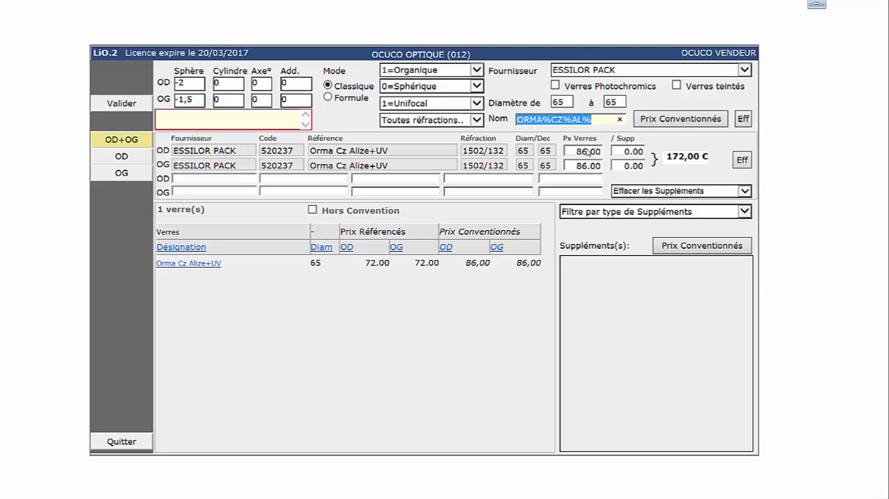
pyautogui.click(742, 212)
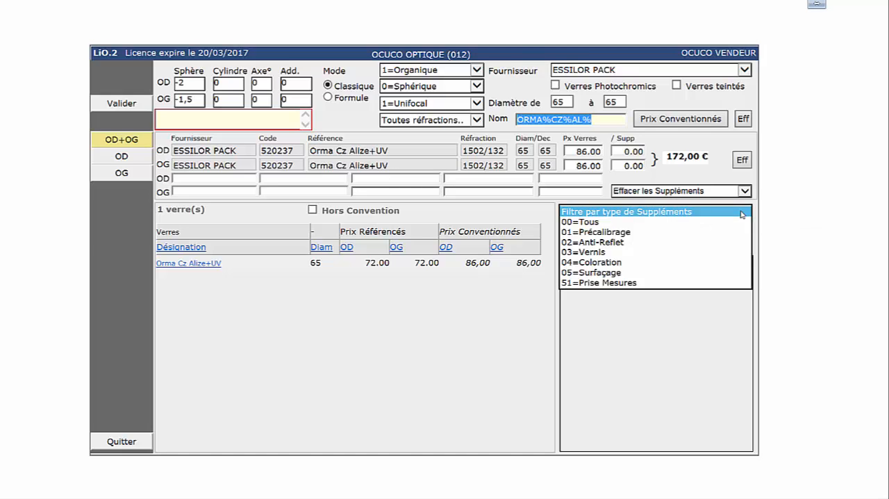
pyautogui.click(674, 222)
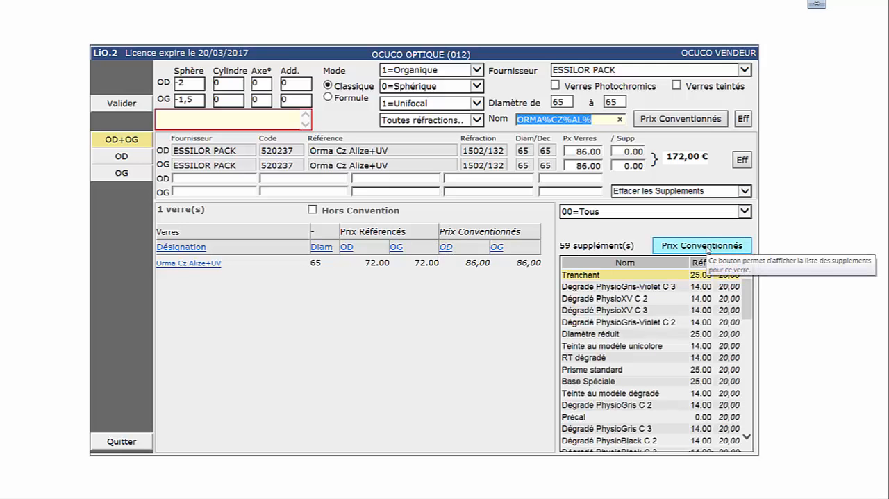
pyautogui.moveTo(747, 310); pyautogui.dragTo(748, 367)
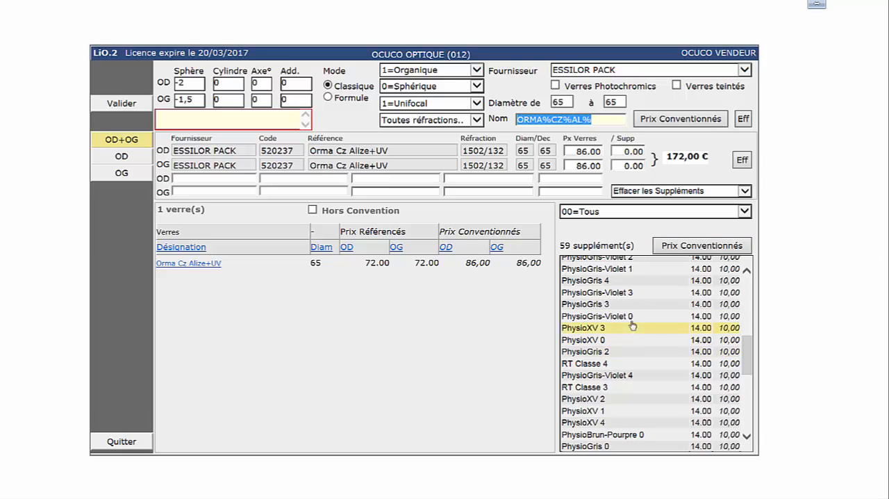
pyautogui.click(751, 290)
pyautogui.click(751, 292)
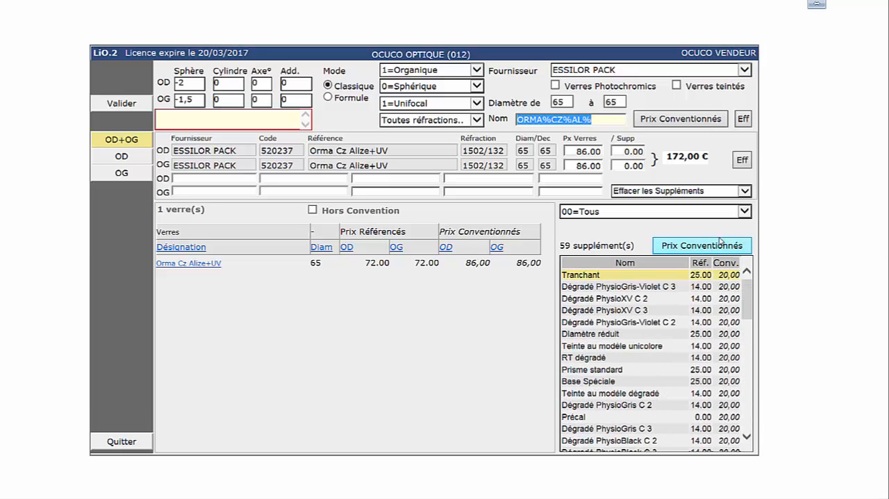
# Step: Filter the supplements by 04=Coloration, add PhysioGris 4 to both lenses, and validate the lens selection
pyautogui.click(744, 211)
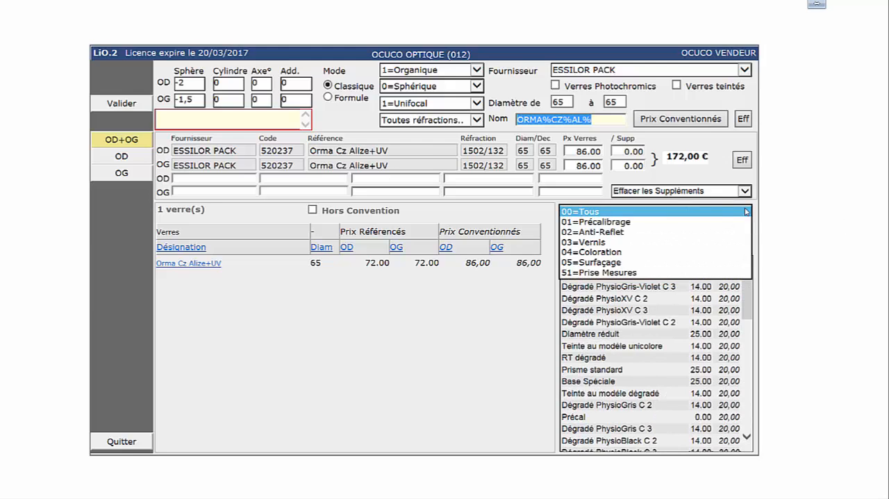
pyautogui.click(597, 253)
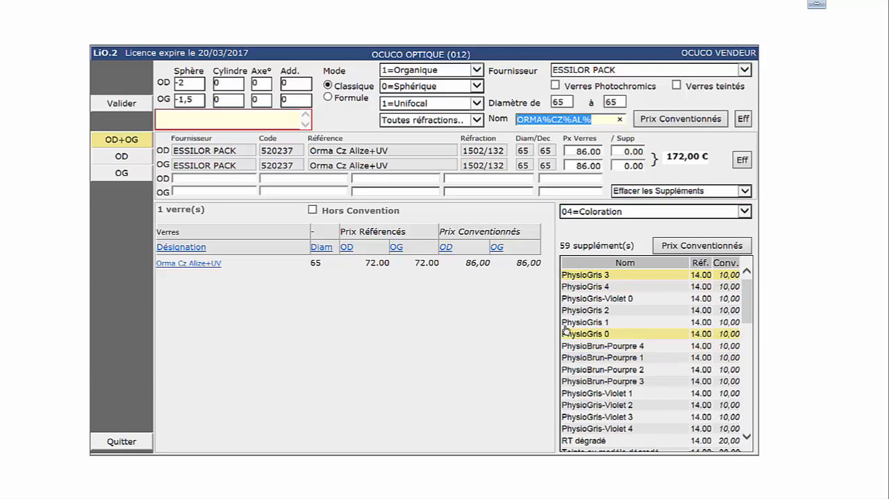
pyautogui.click(583, 287)
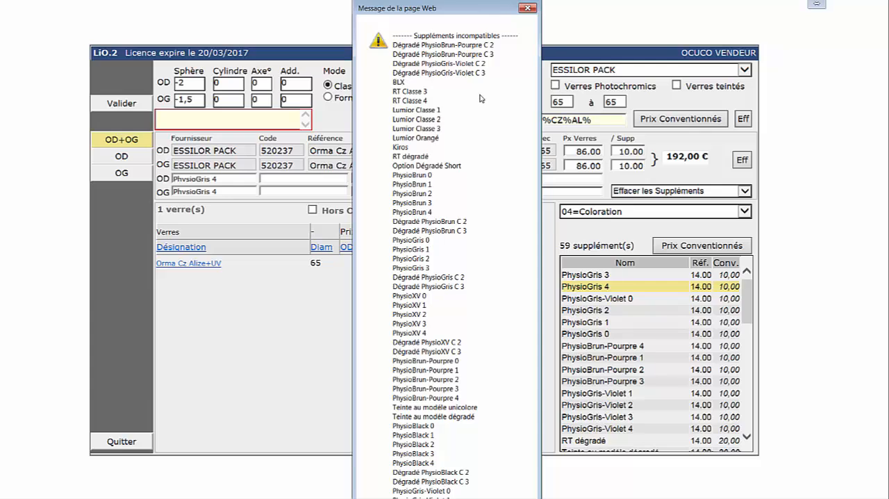
pyautogui.click(528, 8)
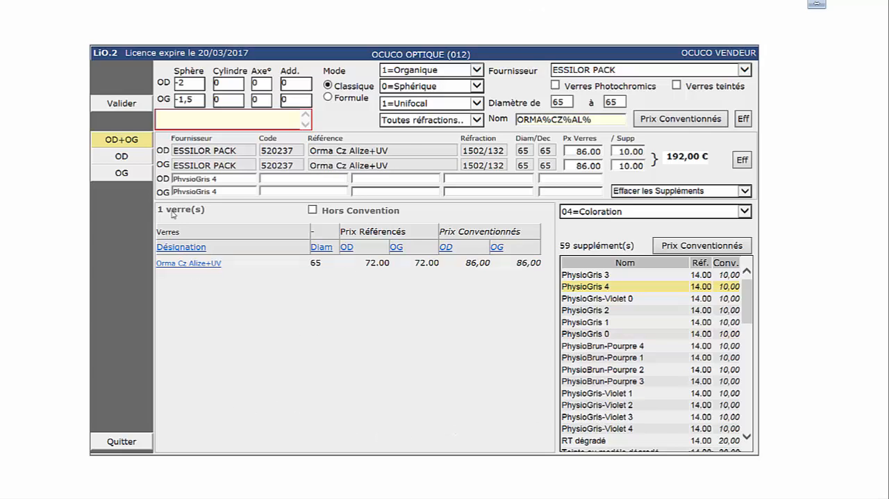
pyautogui.click(122, 104)
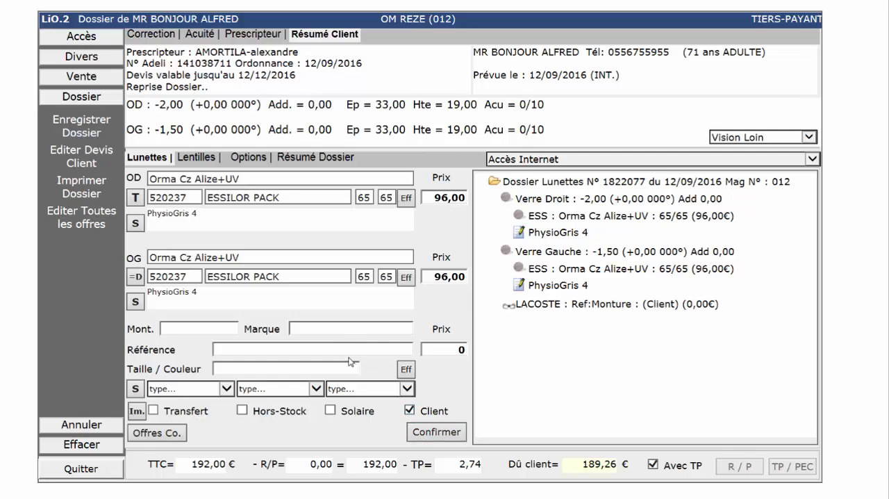
# Step: Enter Lacoste as the frame brand, confirm the glasses equipment, and check the pricing line in the dossier summary
pyautogui.click(348, 324)
pyautogui.write('lacoste')
pyautogui.click(427, 434)
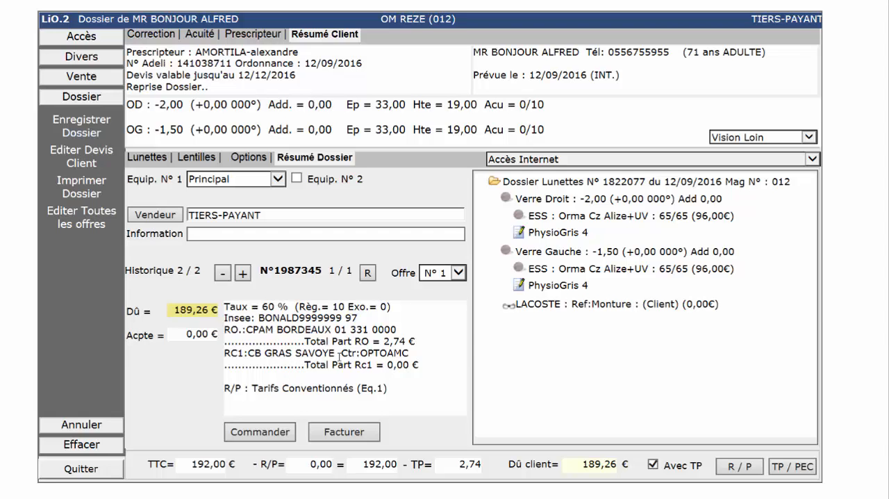
pyautogui.moveTo(252, 388); pyautogui.dragTo(350, 403)
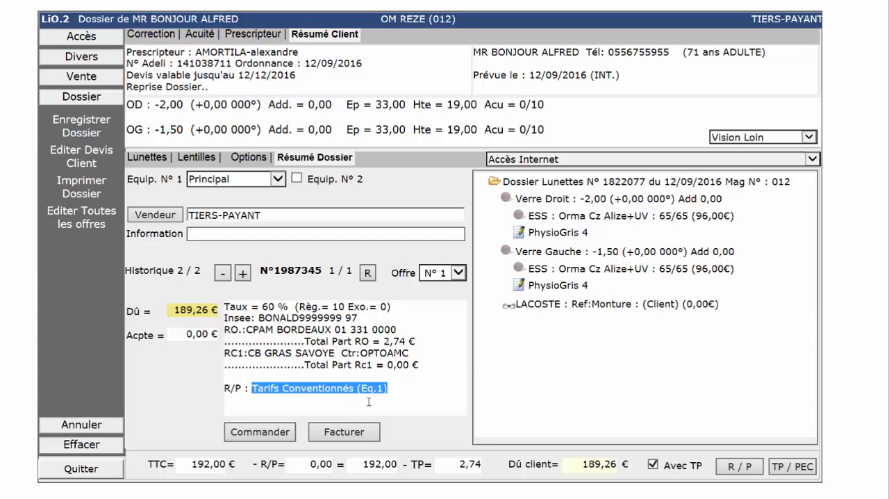
# Step: Enter a manual third-party coverage with a global amount of 100 on RC 1 and validate it
pyautogui.click(797, 471)
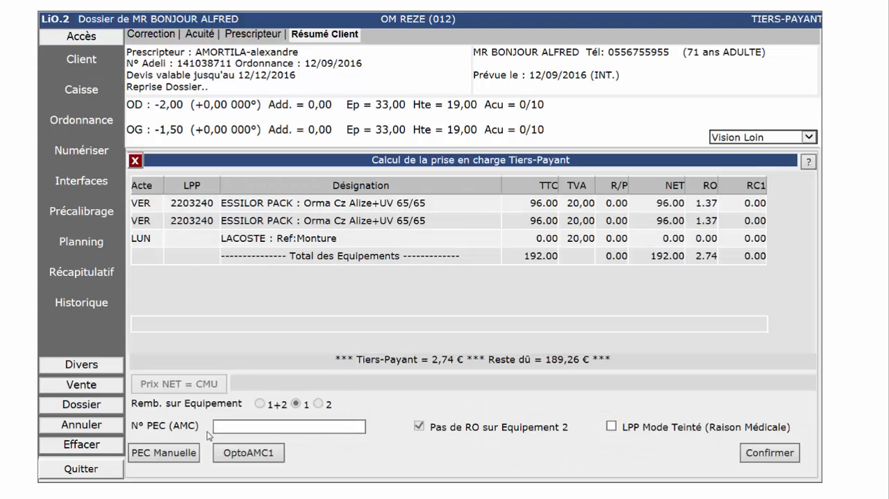
pyautogui.click(187, 453)
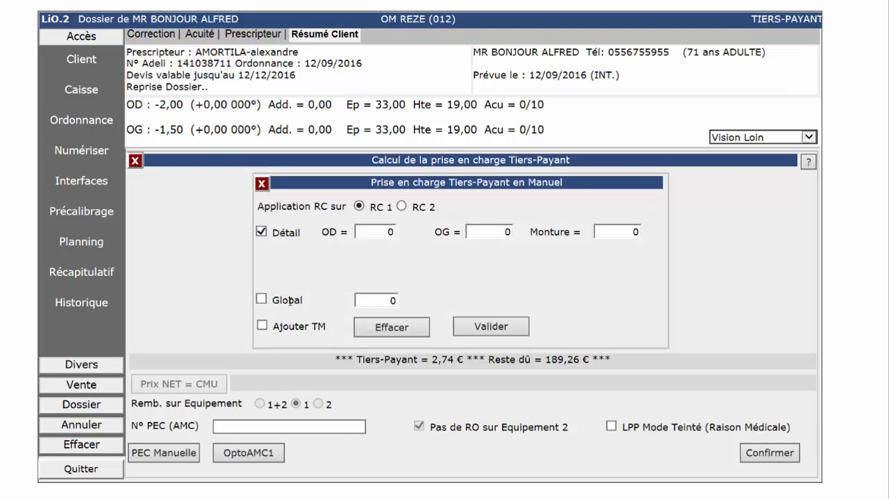
pyautogui.click(288, 301)
pyautogui.click(376, 298)
pyautogui.press('BackSpace')
pyautogui.write('100')
pyautogui.click(483, 327)
# Step: Invoice the glasses dossier and check the invoice number created
pyautogui.click(346, 432)
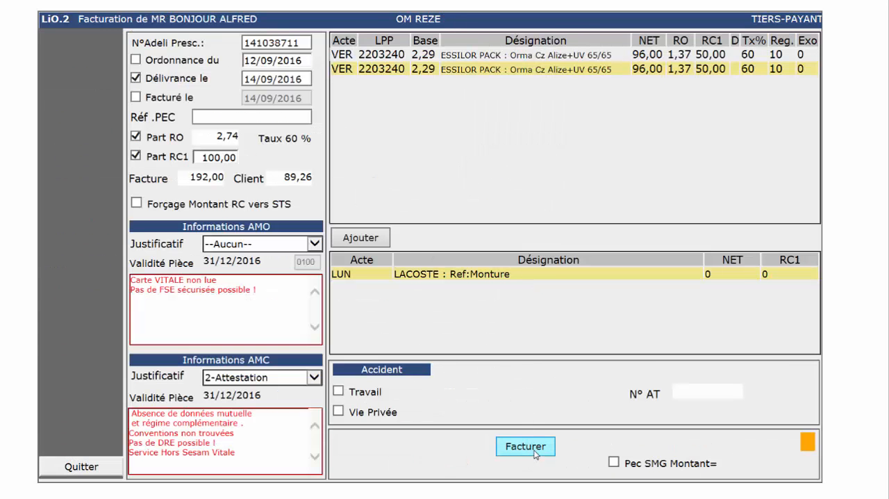
pyautogui.click(535, 452)
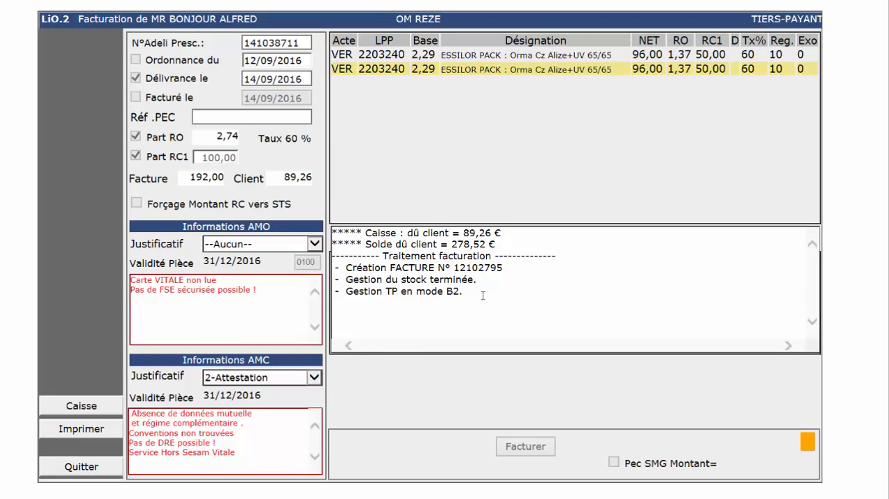
pyautogui.doubleClick(474, 268)
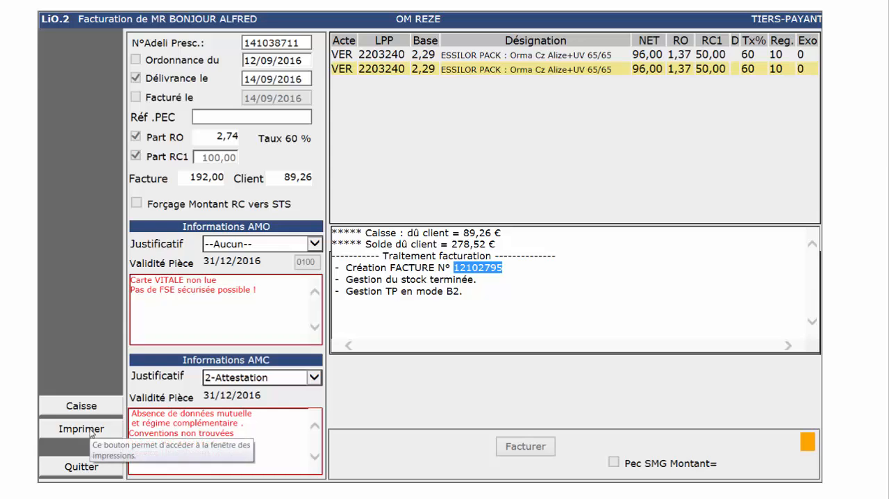
# Step: Output one copy each of the Facture and Subrogatoire on screen, without the Feuille de Soins, and review them
pyautogui.click(81, 429)
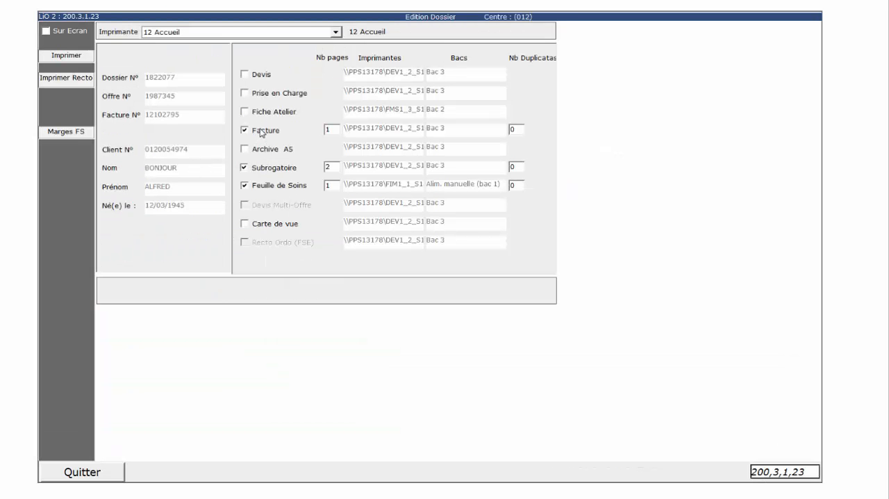
pyautogui.click(283, 191)
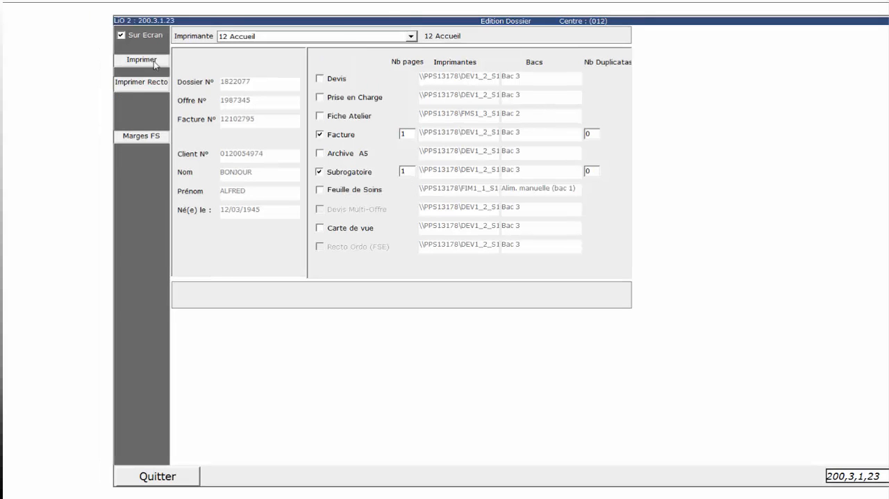
pyautogui.click(154, 63)
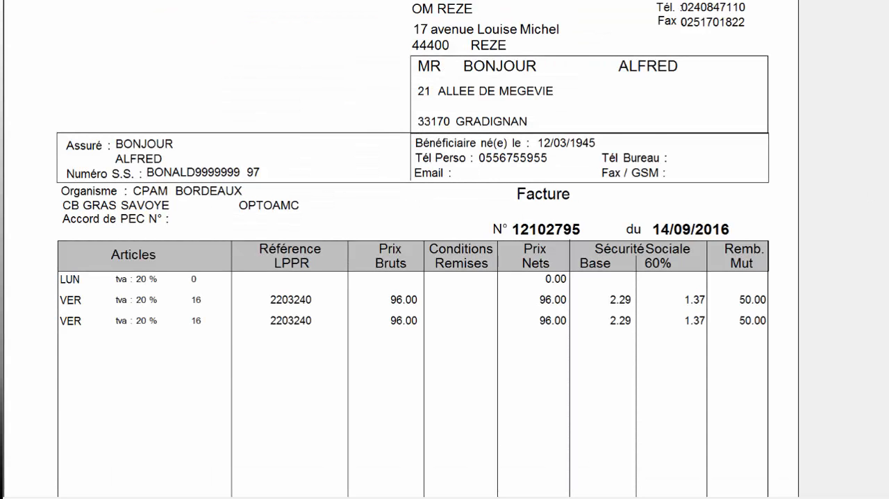
pyautogui.scroll(-5, 412, 249)
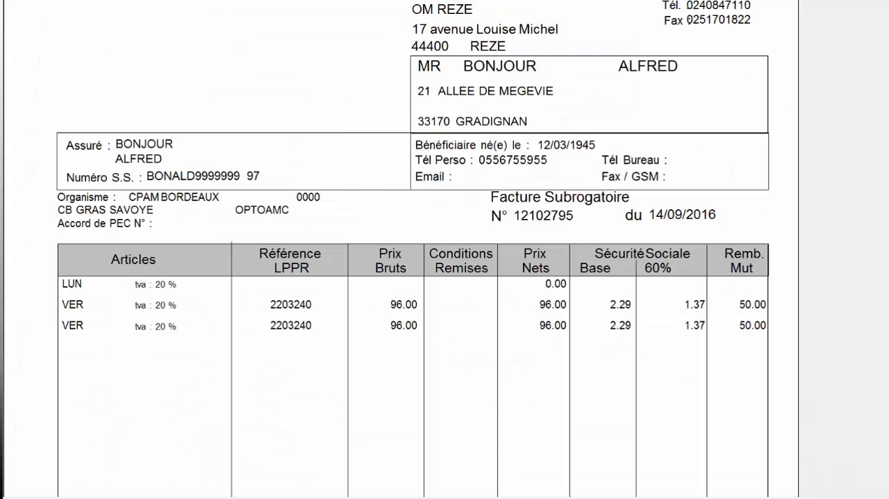
pyautogui.scroll(-4, 413, 249)
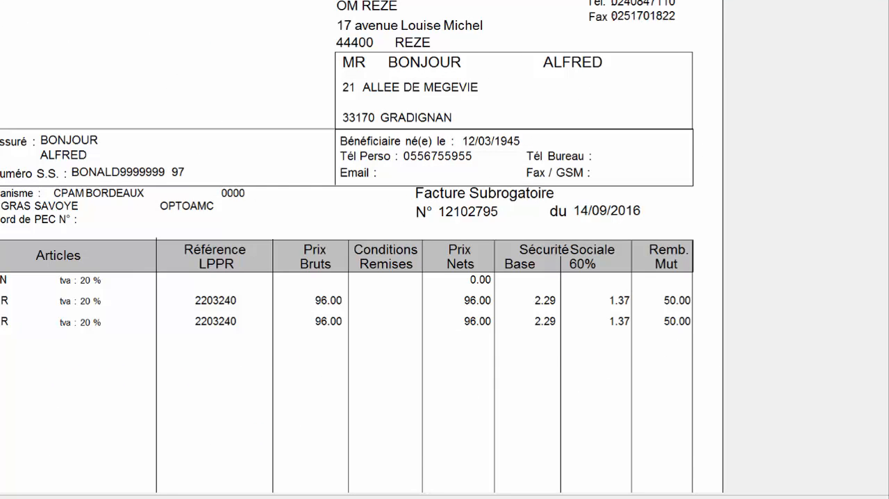
pyautogui.scroll(-5, 634, 455)
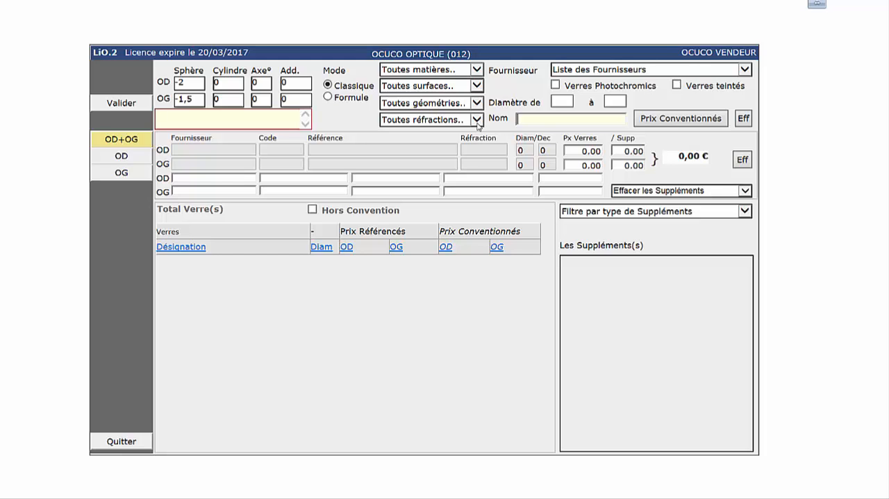
# Step: Switch the lens search to Formule mode and list the negotiated prices for the CARTE BLANCHE formula
pyautogui.click(328, 98)
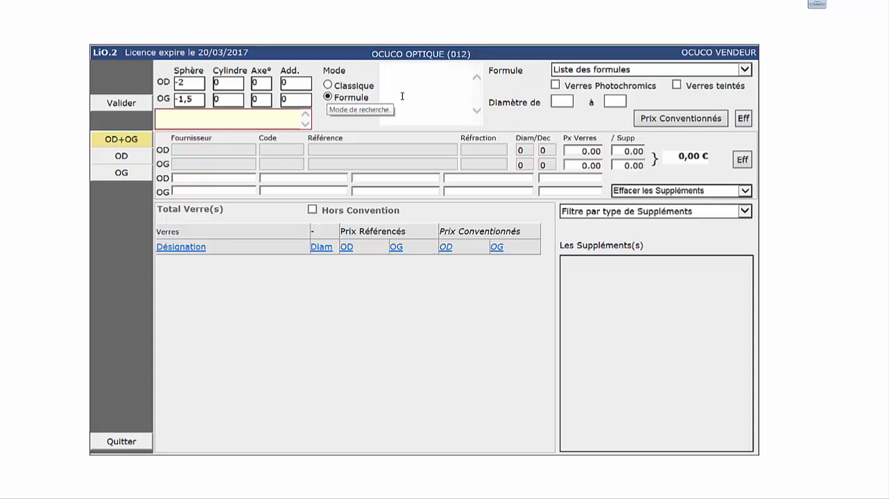
pyautogui.click(748, 70)
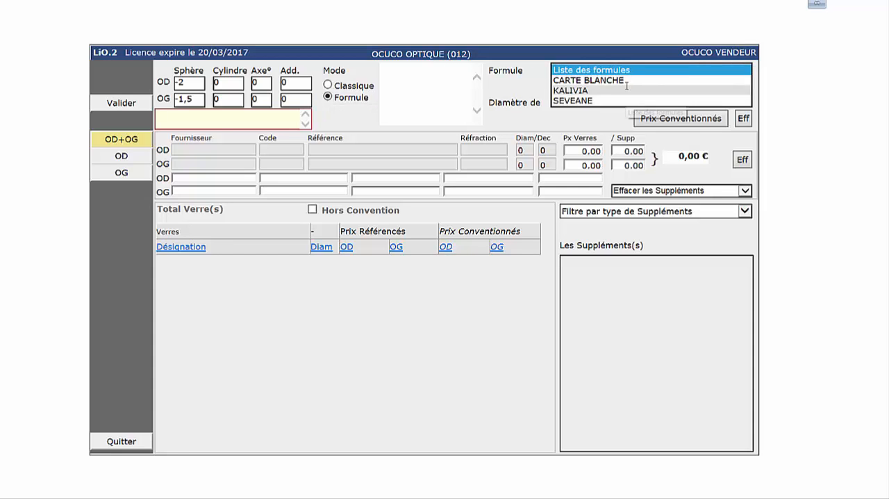
pyautogui.click(589, 80)
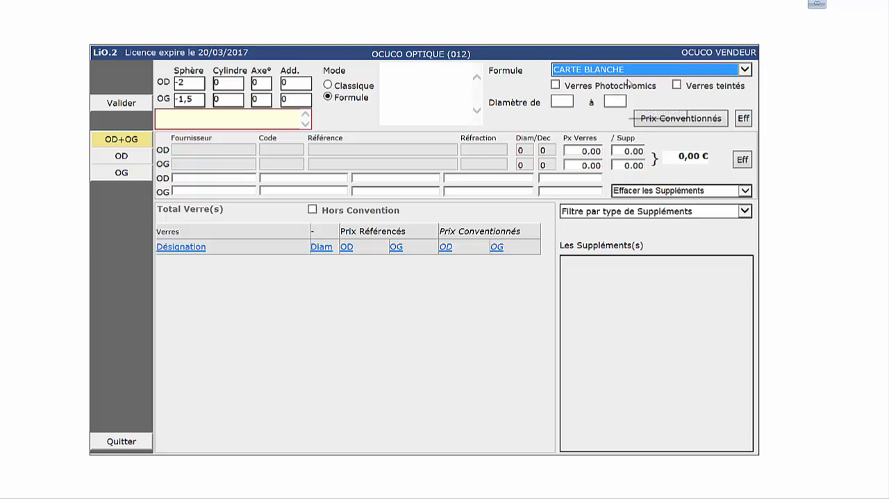
pyautogui.click(679, 119)
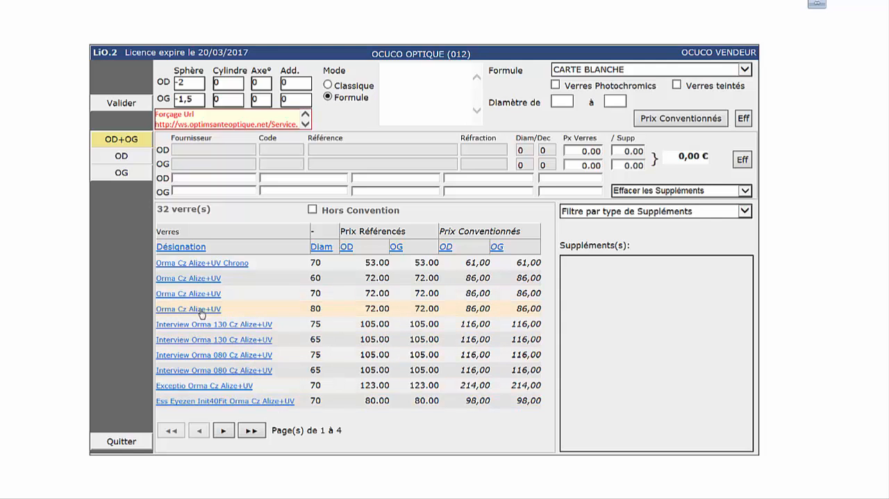
# Step: Select the Interview Orma 080 Cz Alize+UV lens in diameter 65 for both eyes and add the PhysioGris 4 coloration supplement
pyautogui.click(211, 371)
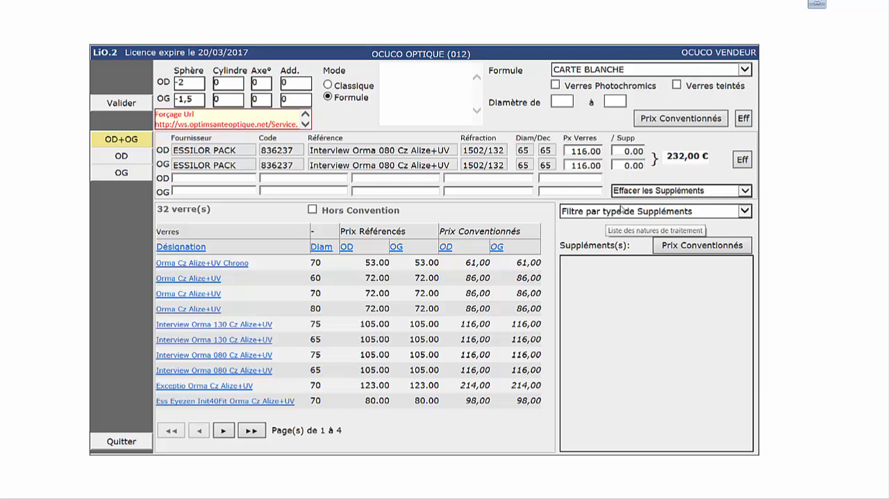
pyautogui.click(617, 213)
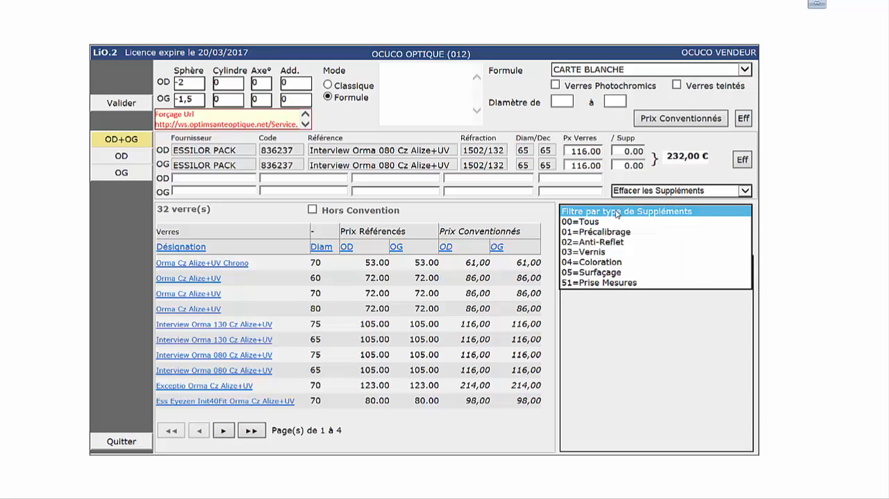
pyautogui.click(597, 262)
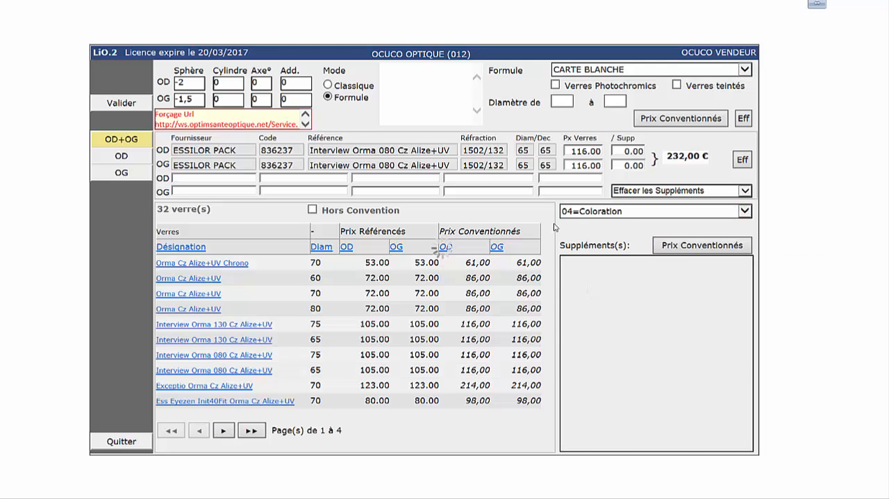
pyautogui.click(664, 217)
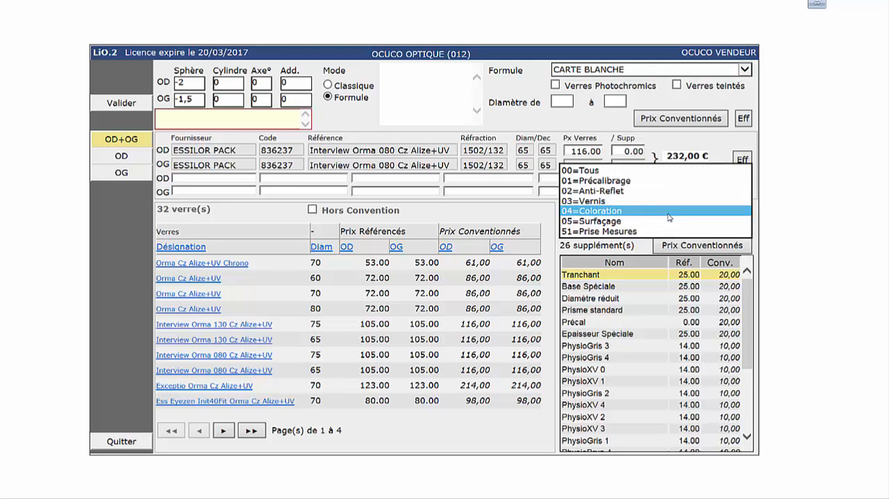
pyautogui.click(615, 211)
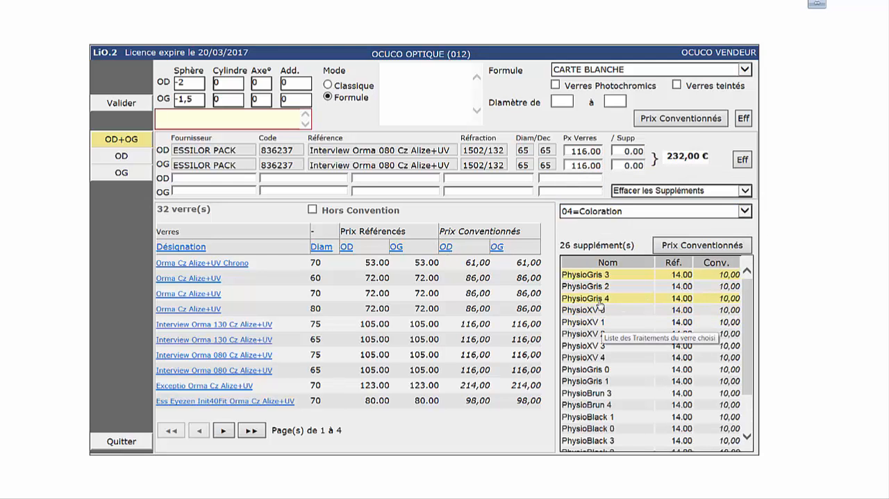
pyautogui.click(599, 300)
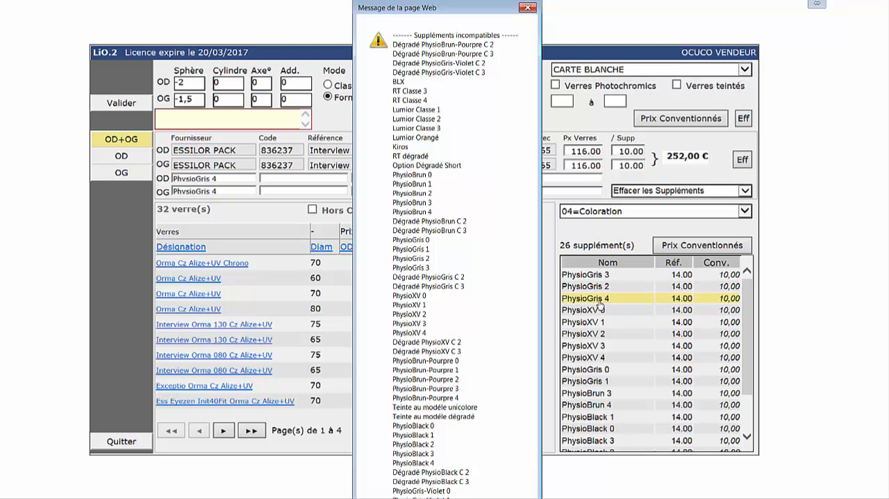
pyautogui.click(525, 8)
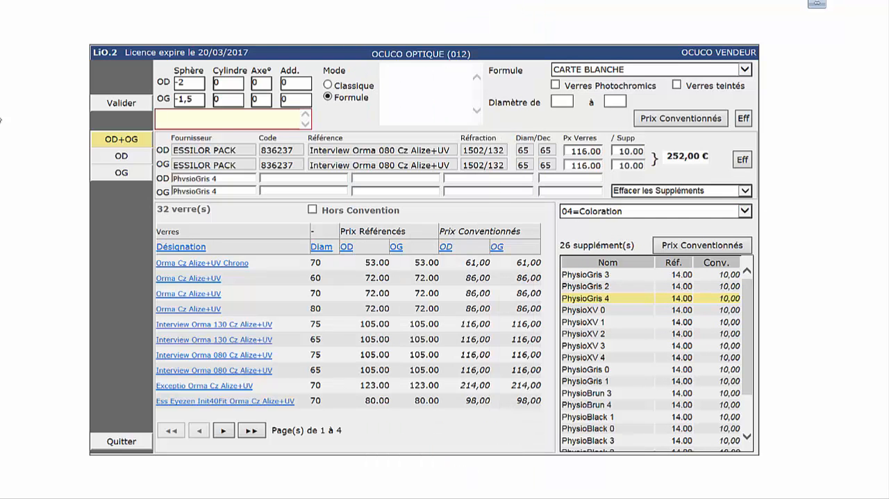